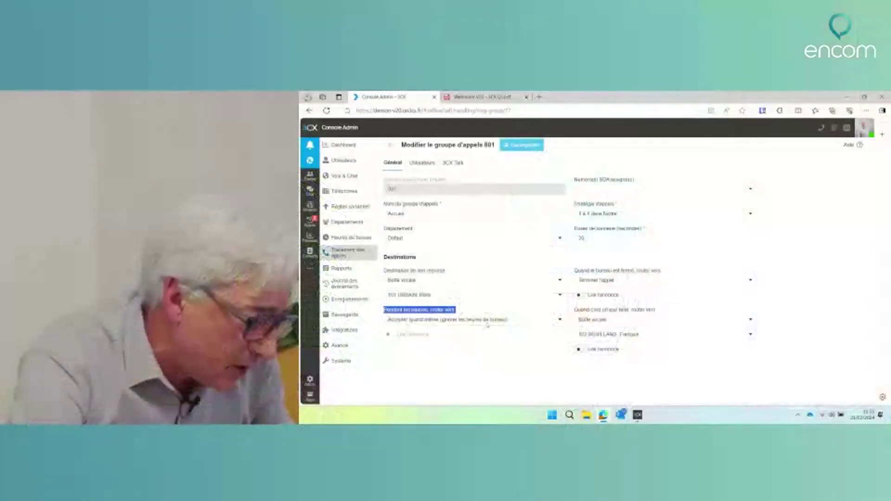
- Examine the routing options available for ring group 801 when the office is closed
drag(575, 270, 644, 281)
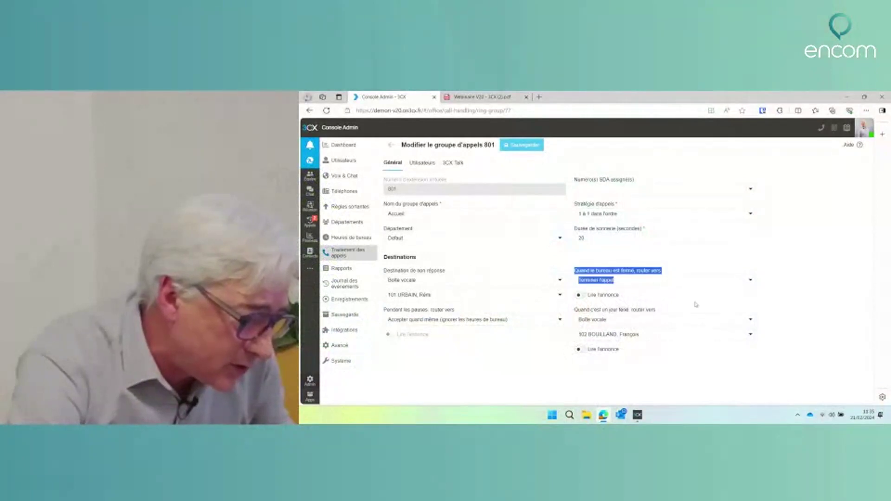
click(644, 281)
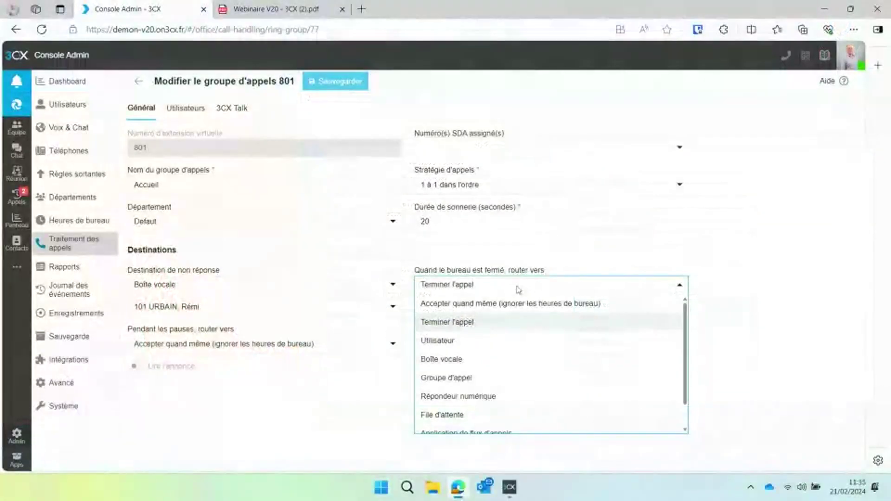
click(519, 290)
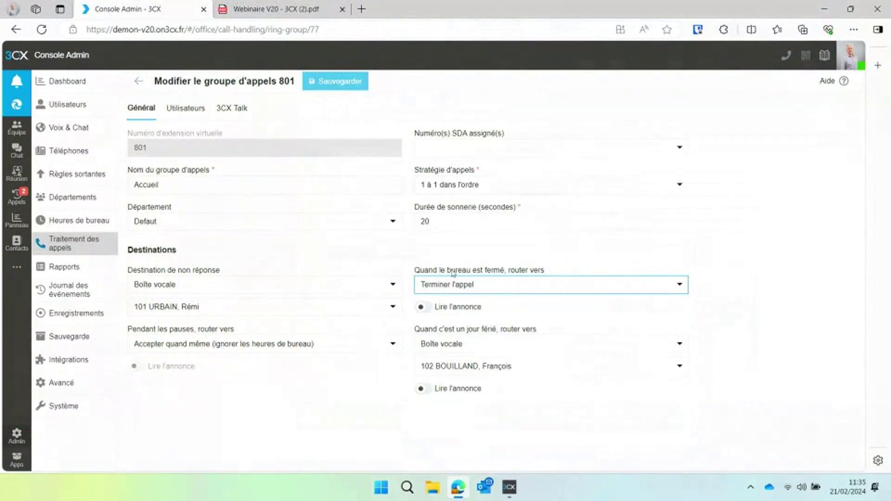
click(486, 292)
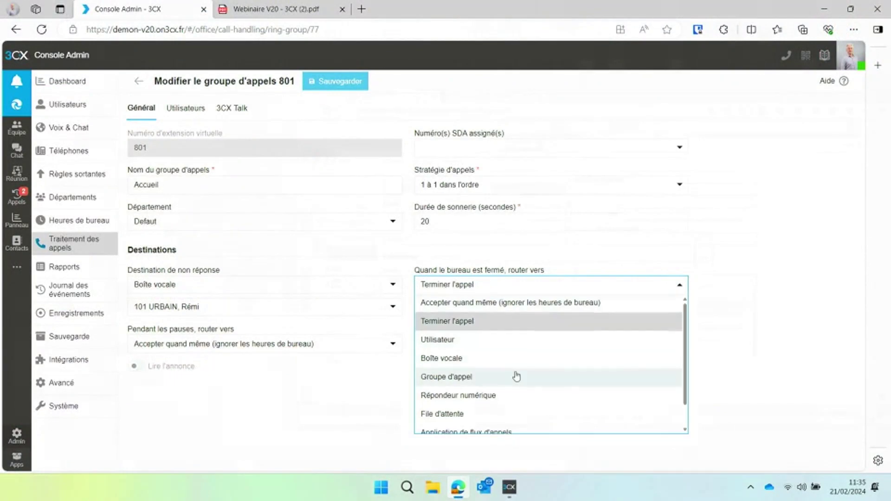
scroll(515, 374, down, 1)
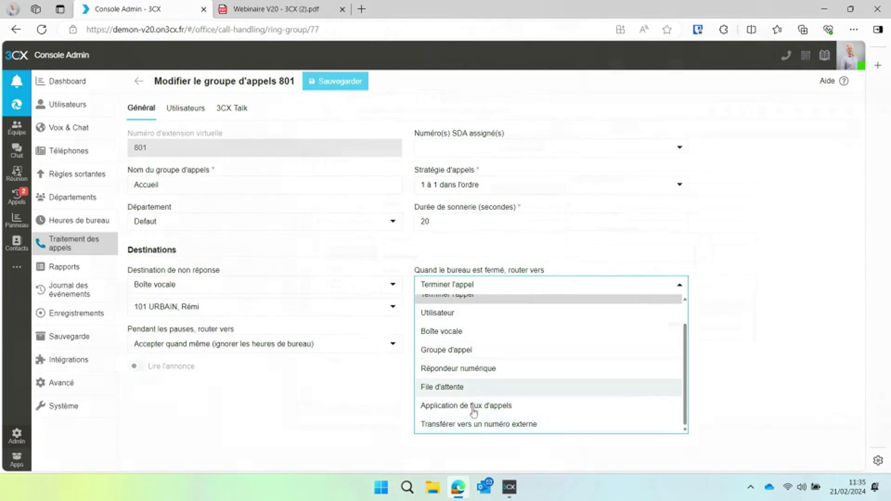
- Try routing ring group 801's closed-office calls to Répondeur numérique, then to Accepter quand même (ignorer les heures de bureau)
click(468, 367)
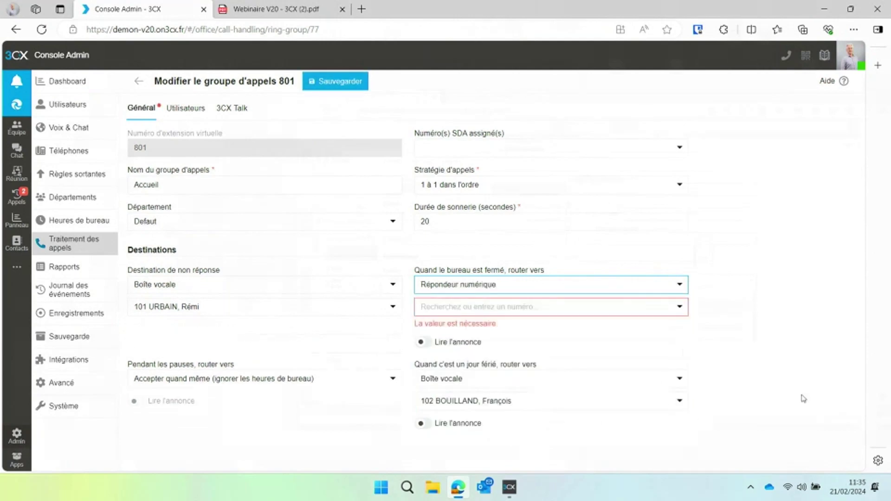
click(742, 328)
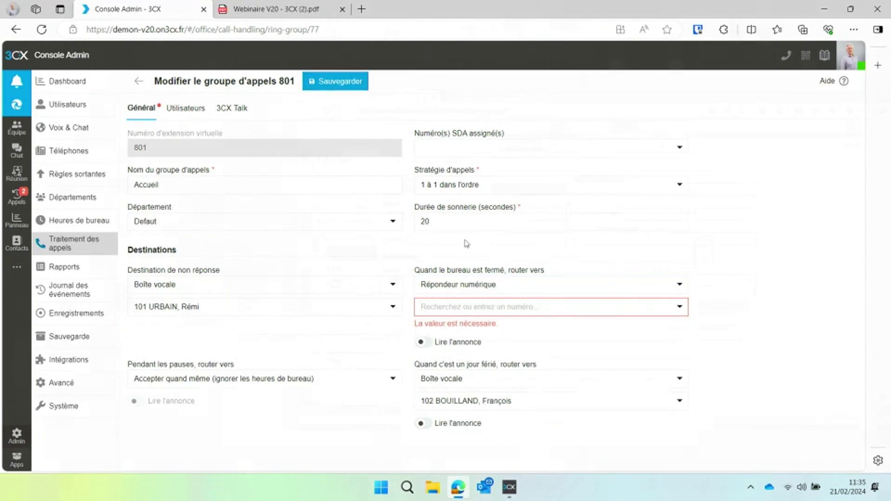
click(486, 290)
click(481, 308)
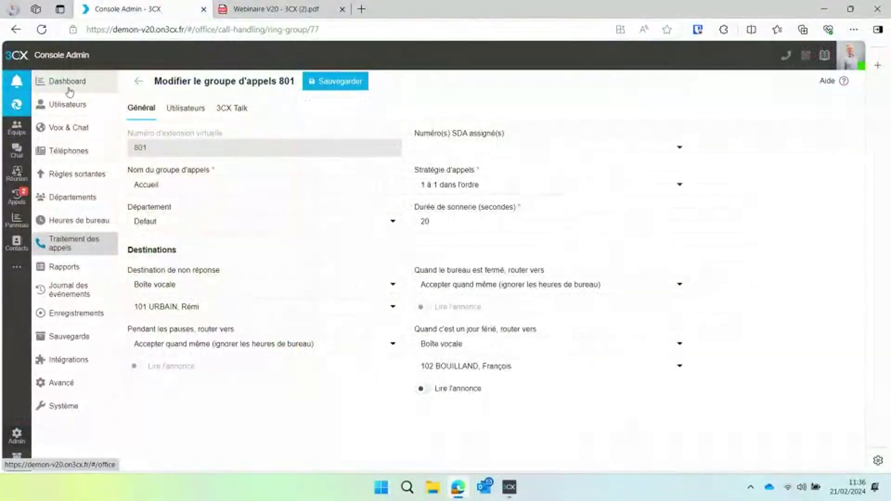
- Review the system dashboard and its inbound rules report showing each trunk number's destination
click(70, 92)
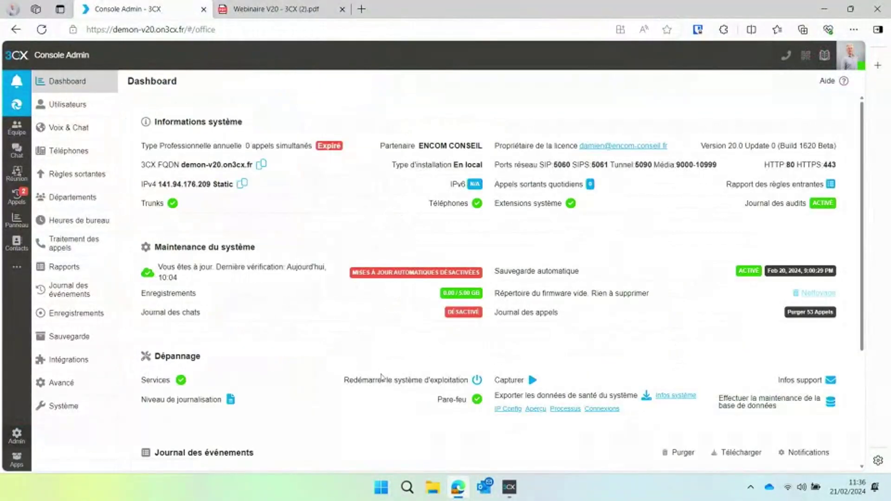
scroll(344, 348, down, 2)
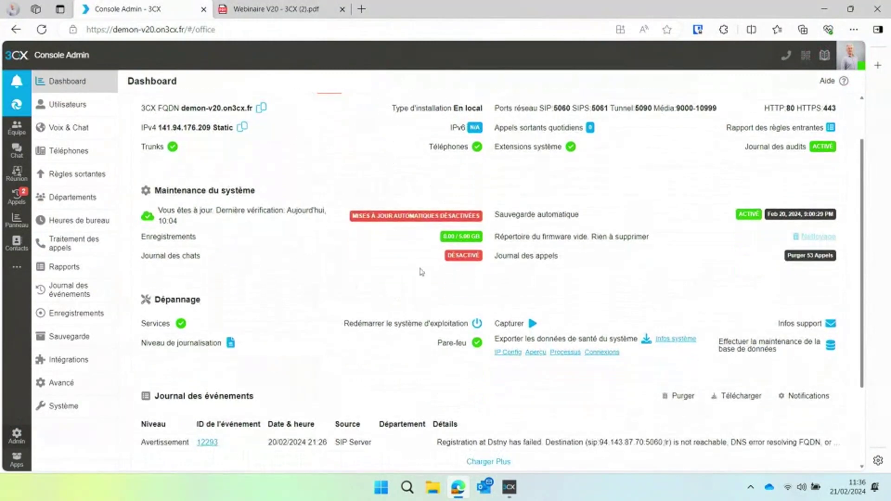
scroll(393, 303, up, 2)
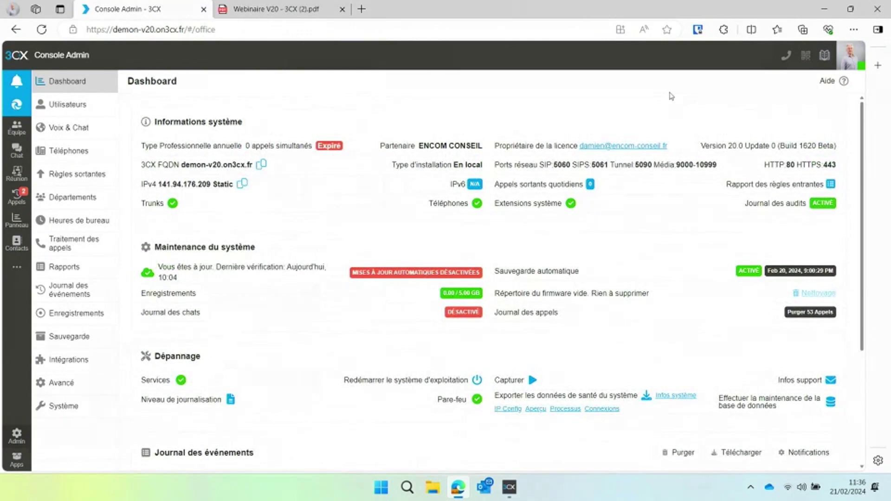
click(782, 187)
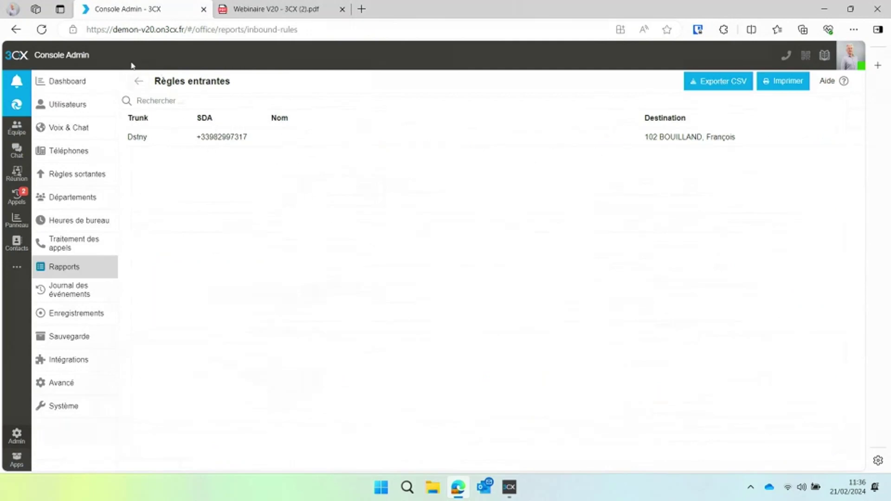
click(139, 82)
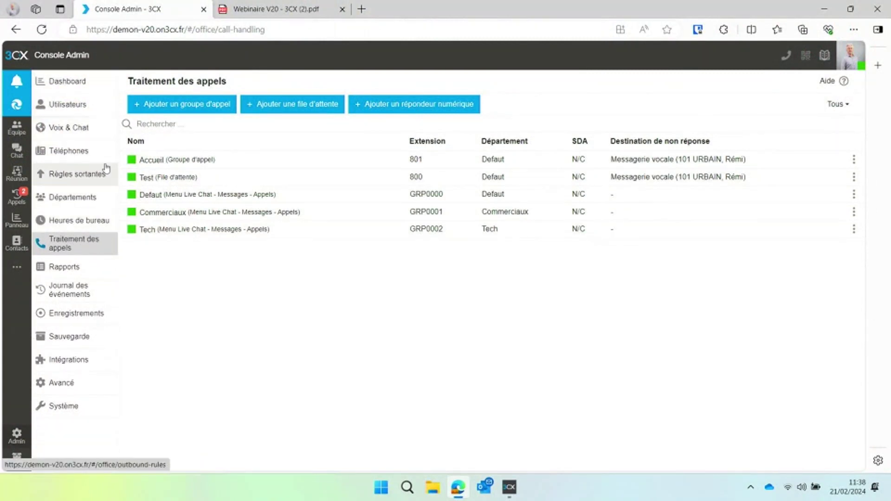
- Browse the departments' office hours and add a 13:00–14:00 break to every day for the Commerciaux department
click(83, 221)
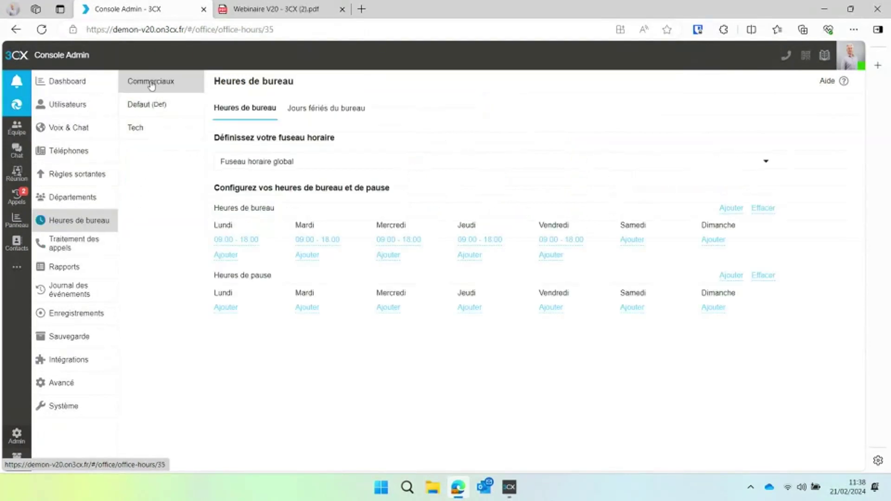
click(158, 111)
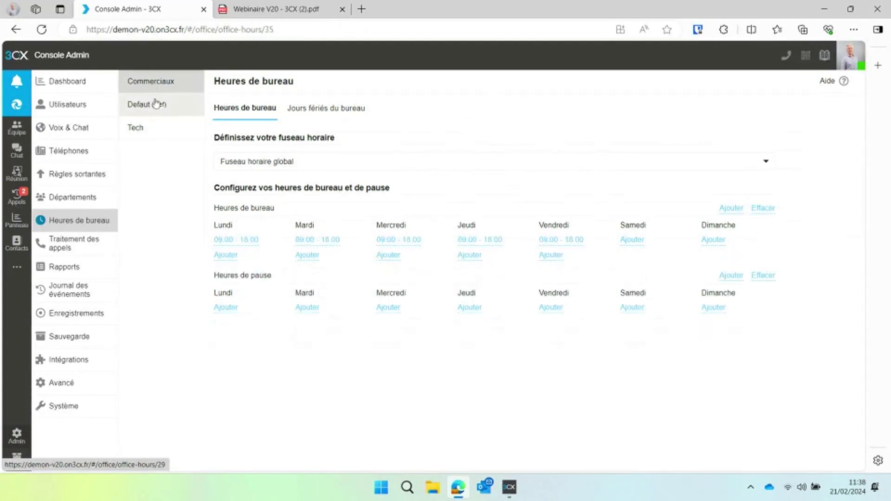
click(158, 118)
click(156, 82)
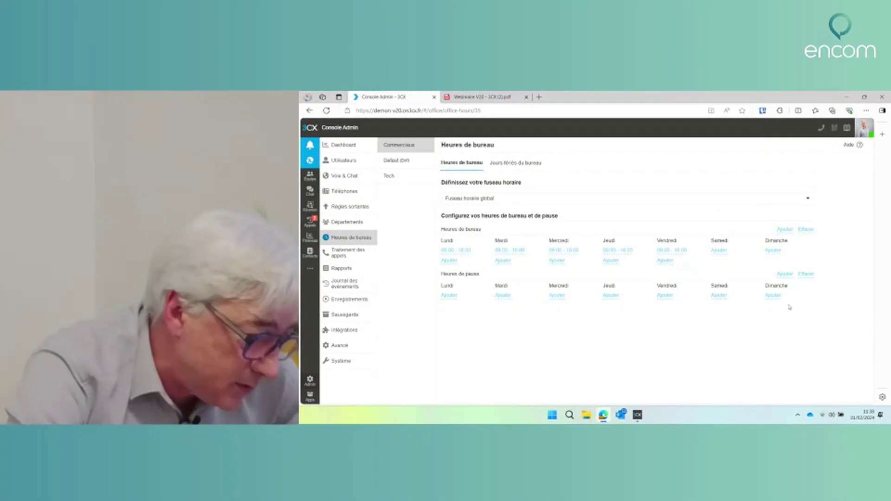
click(785, 276)
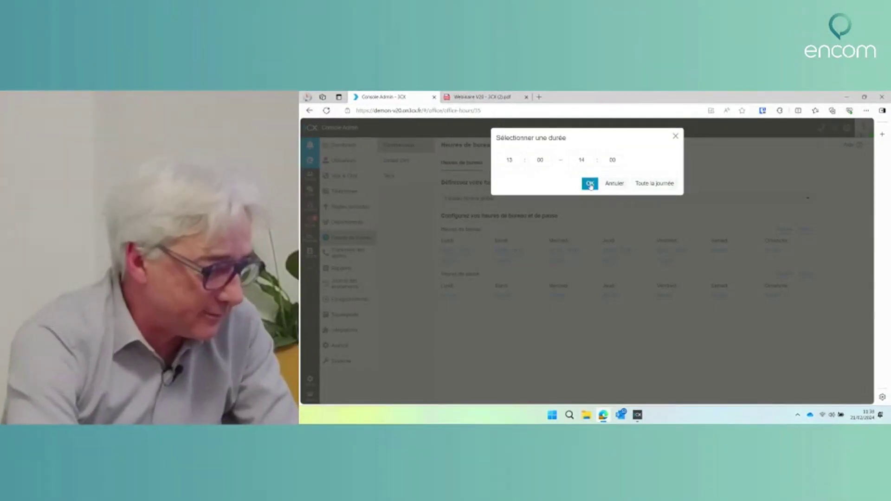
click(589, 184)
right_click(589, 185)
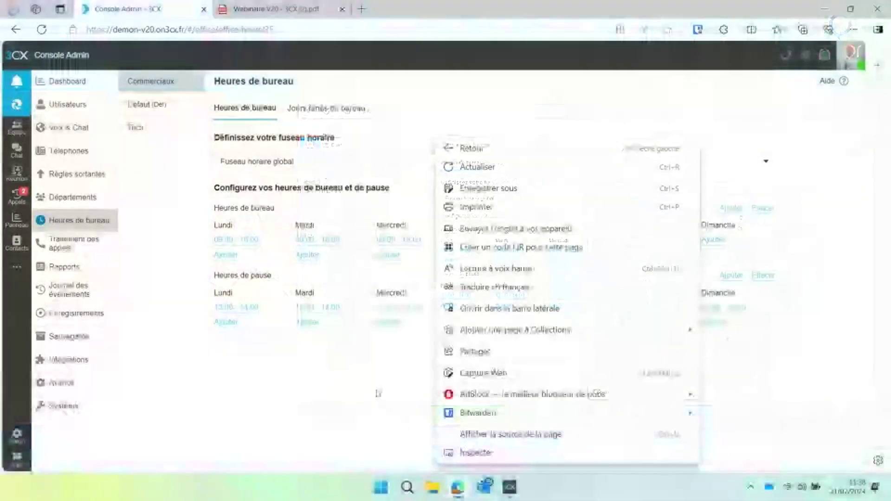
key(Escape)
- Delete the Saturday and Sunday breaks from the Commerciaux department's schedule
click(633, 307)
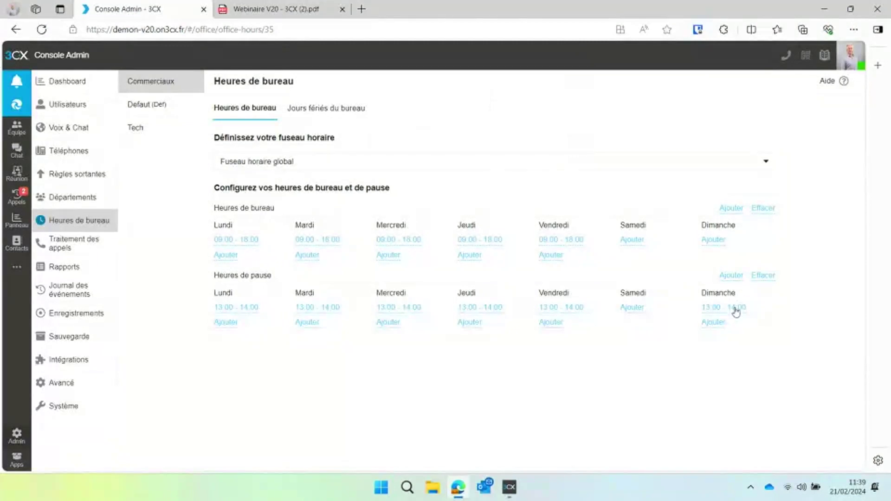
click(733, 308)
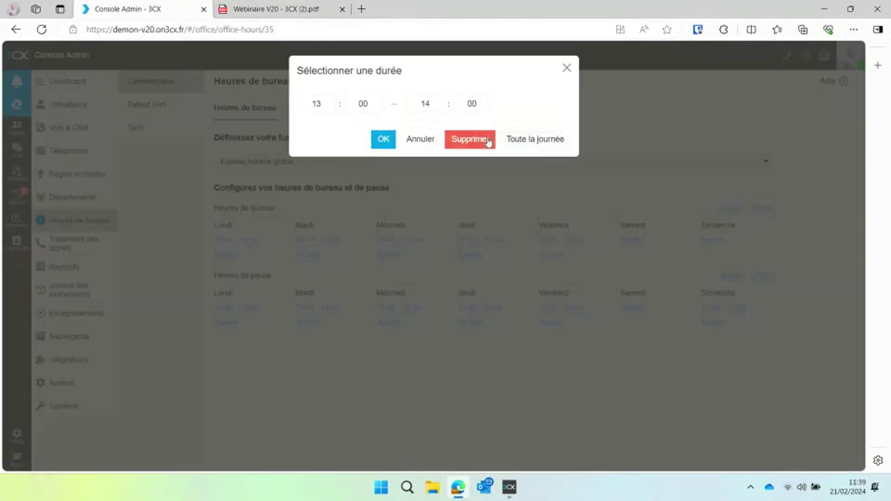
click(469, 140)
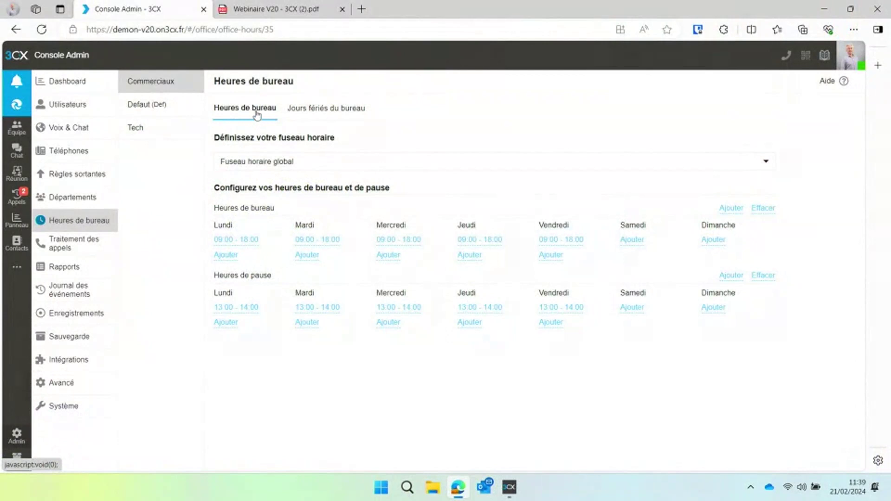
- Check the Commerciaux department's office holidays and the closed-office routing of the Accueil ring group
click(330, 113)
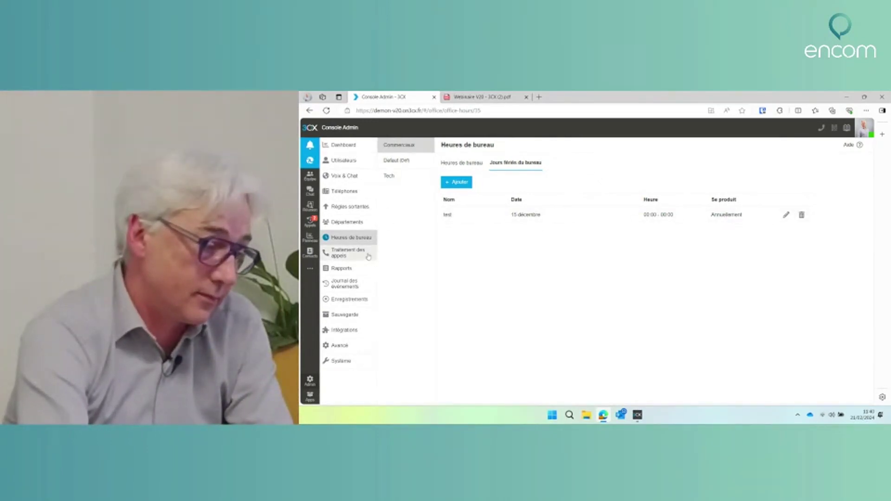
click(368, 257)
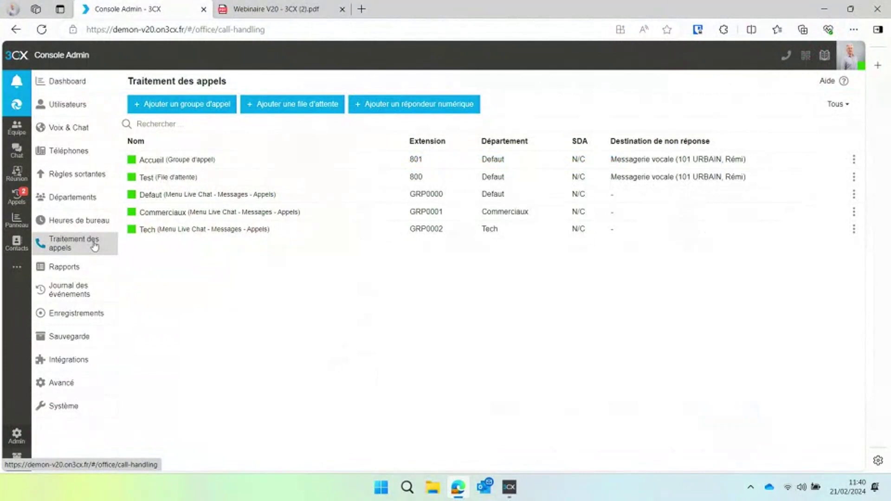
click(194, 168)
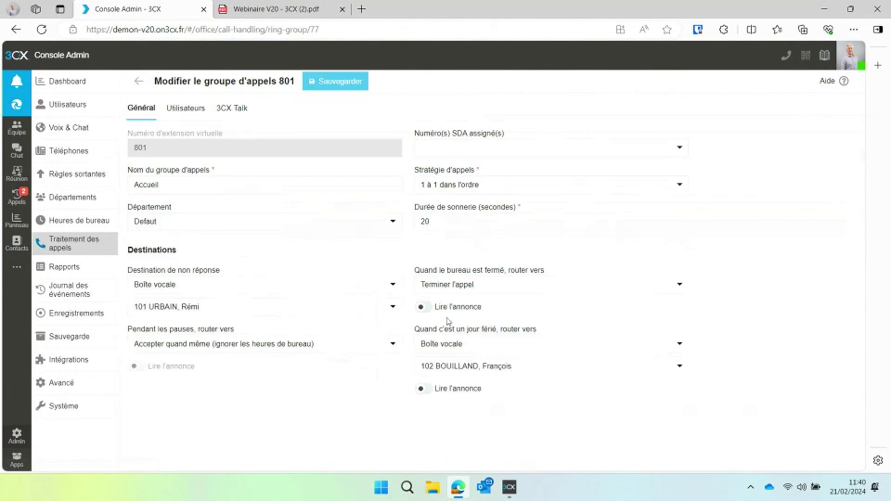
drag(423, 272, 545, 268)
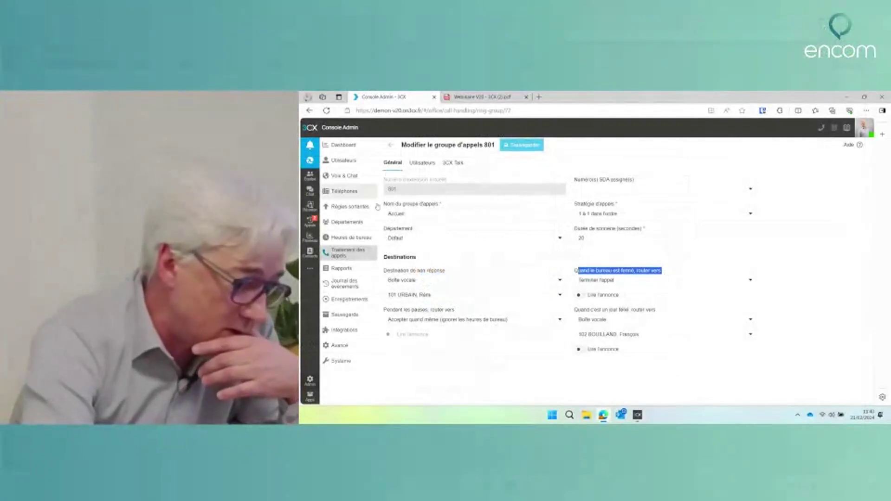
- Change ring group 801's department to Commerciaux and enable its announcement for calls received when the office is closed
click(451, 242)
click(436, 260)
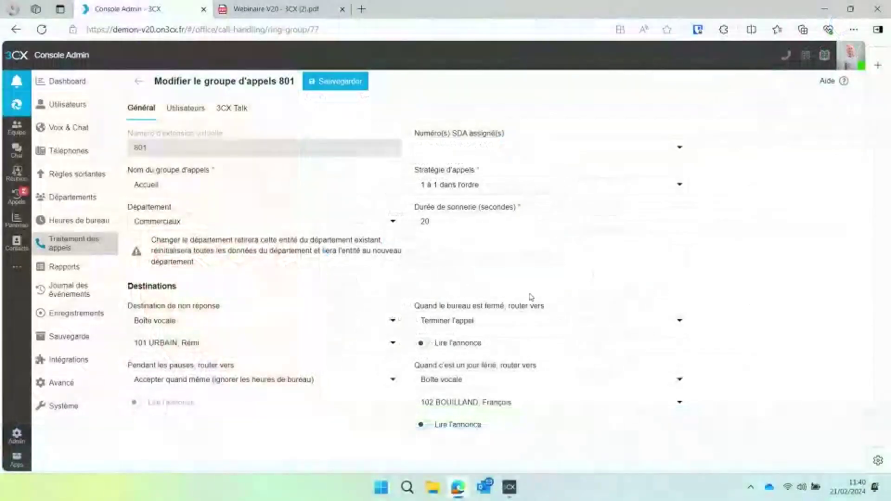
click(422, 344)
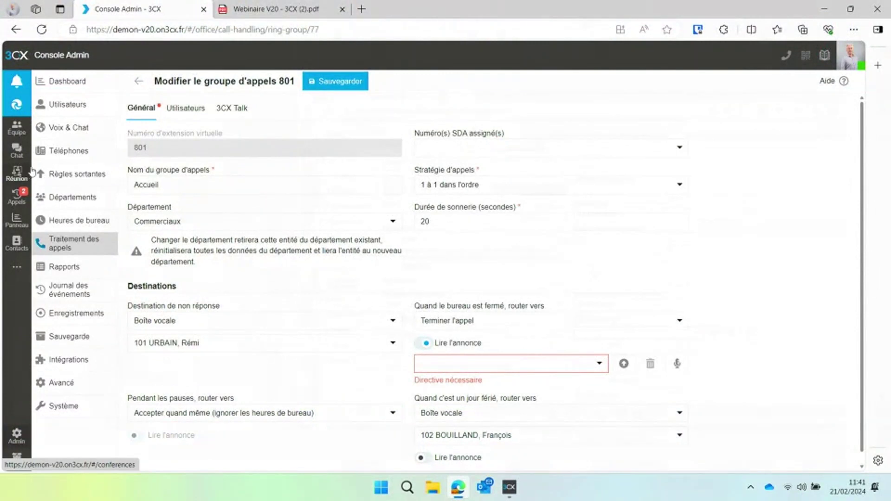
click(86, 407)
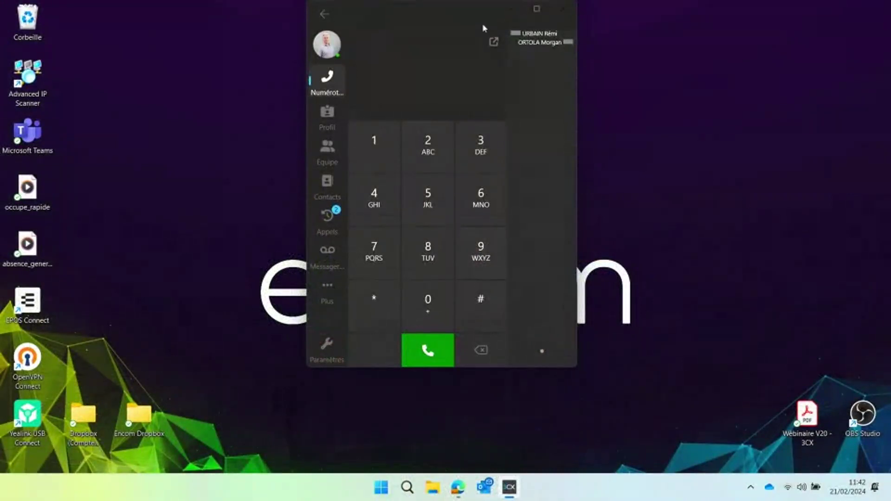
- Switch to the 3CX desktop softphone and try its pop-out option, repositioning the dialer window on the desktop
drag(444, 19, 451, 42)
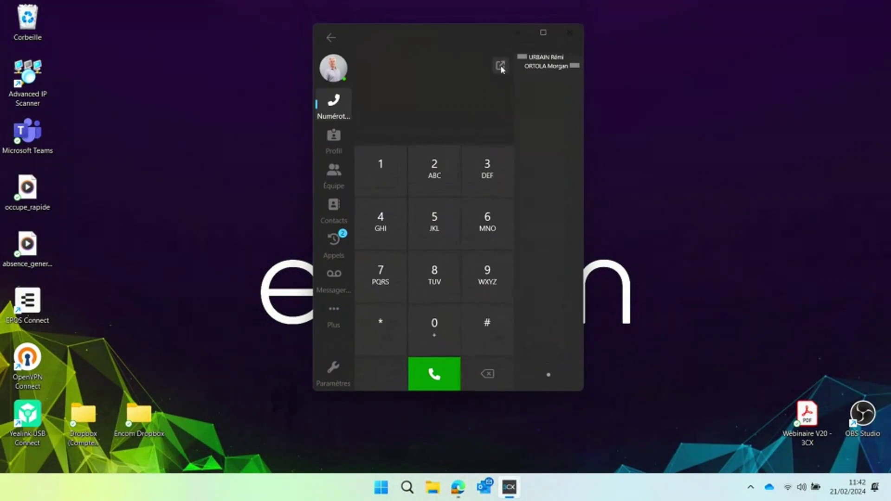
drag(447, 32, 472, 45)
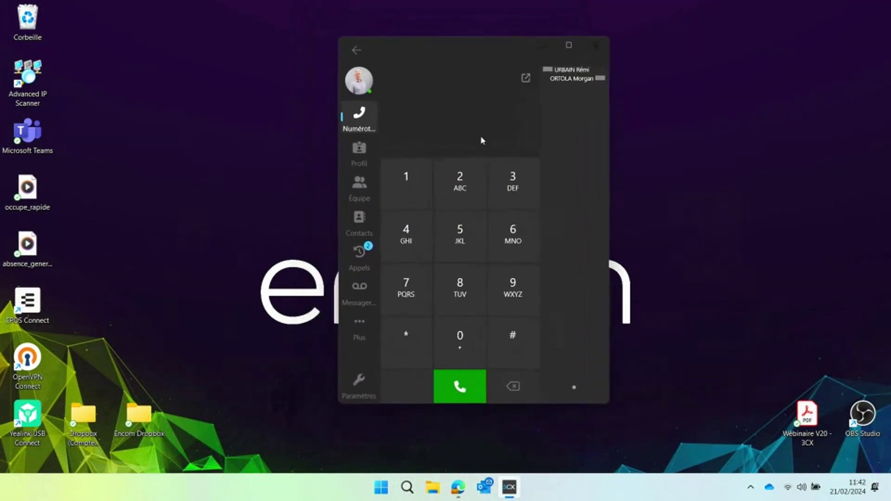
click(526, 80)
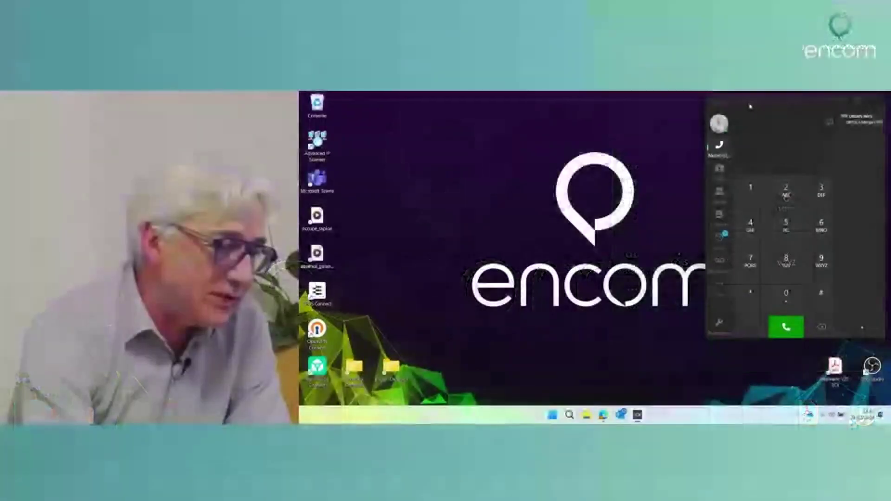
drag(750, 106, 546, 100)
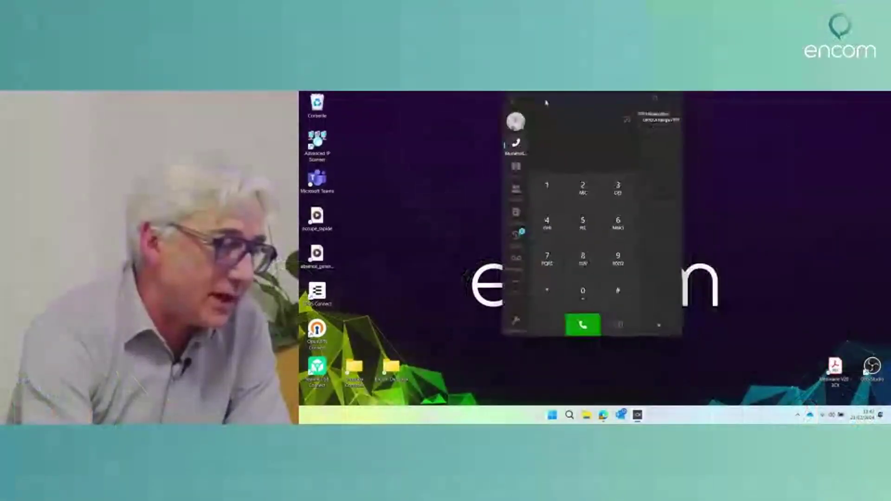
drag(628, 120, 647, 144)
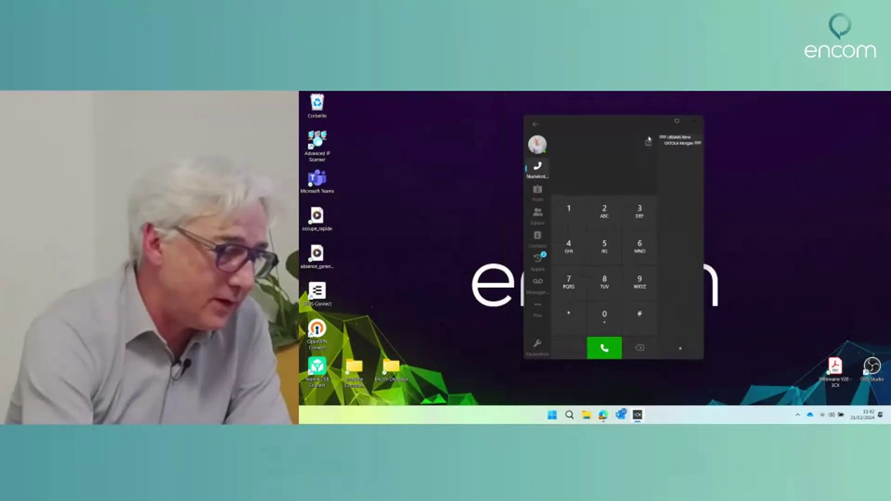
click(648, 142)
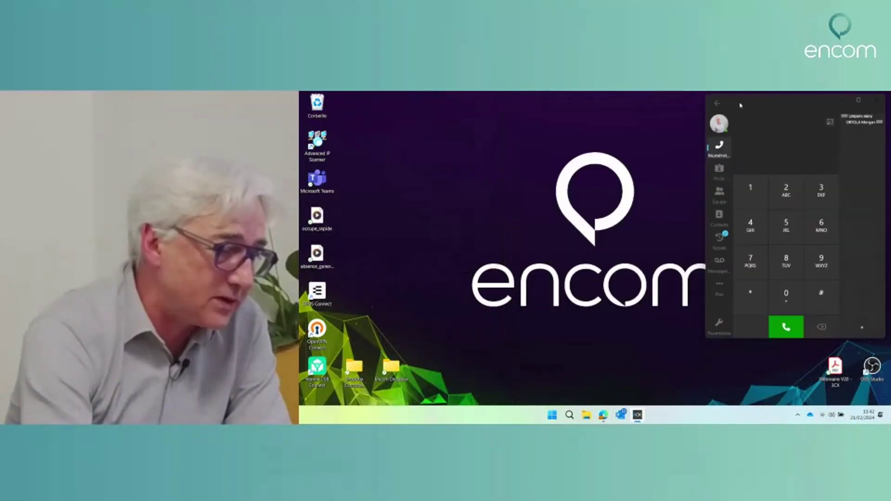
drag(752, 100, 485, 94)
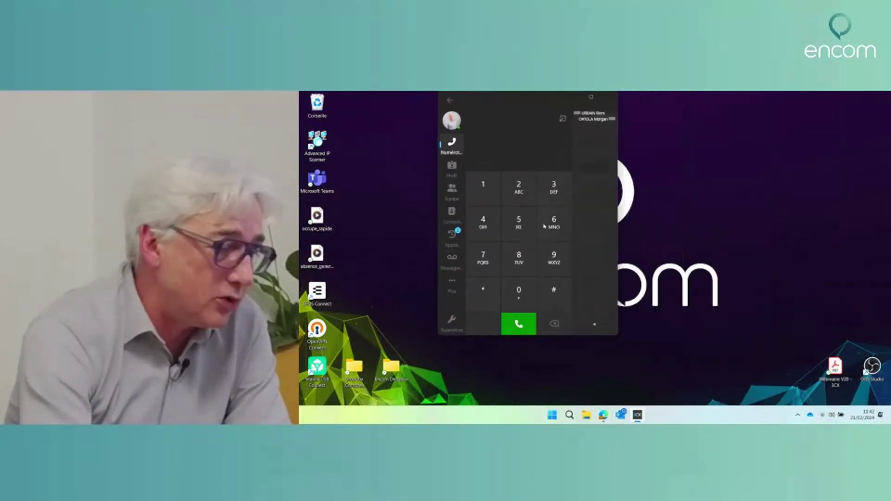
- Reposition the dialer window, look up a colleague by first name, and choose the match with extension 139
drag(498, 102, 503, 120)
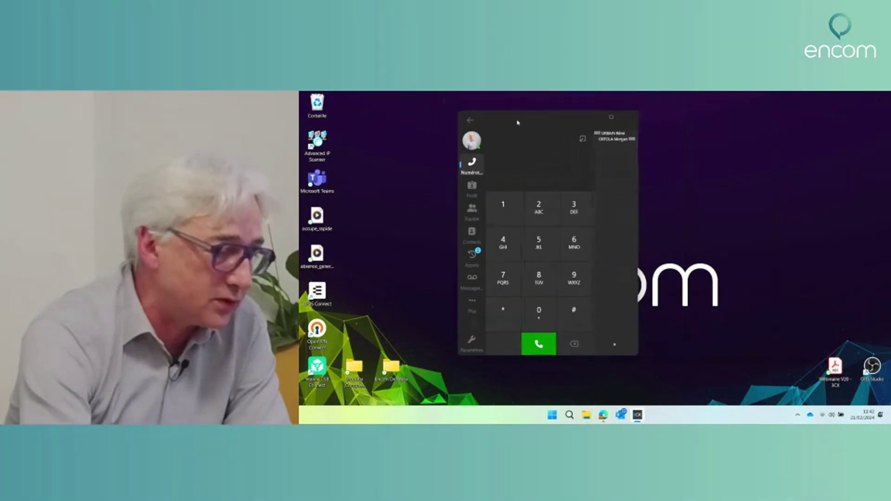
drag(570, 138, 557, 112)
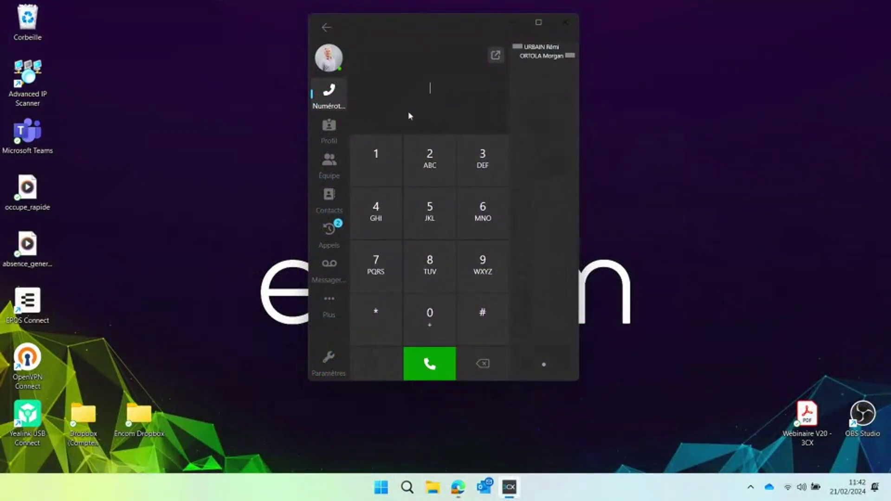
text(ara)
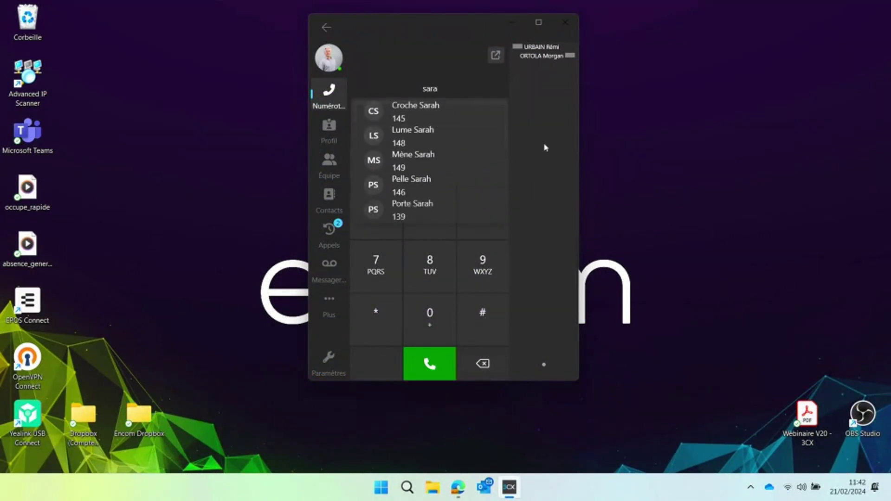
click(425, 211)
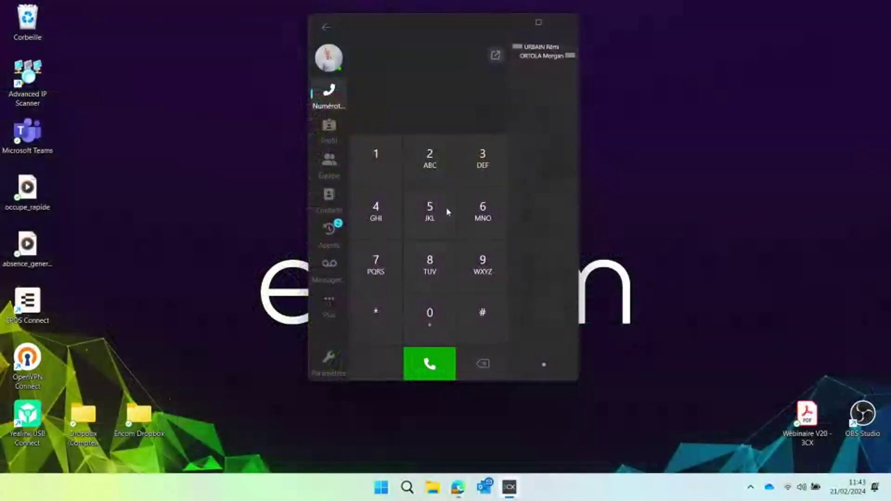
- Review the softphone's profile and team views, filtering the team list by the Tech department and by Commerciaux
click(334, 137)
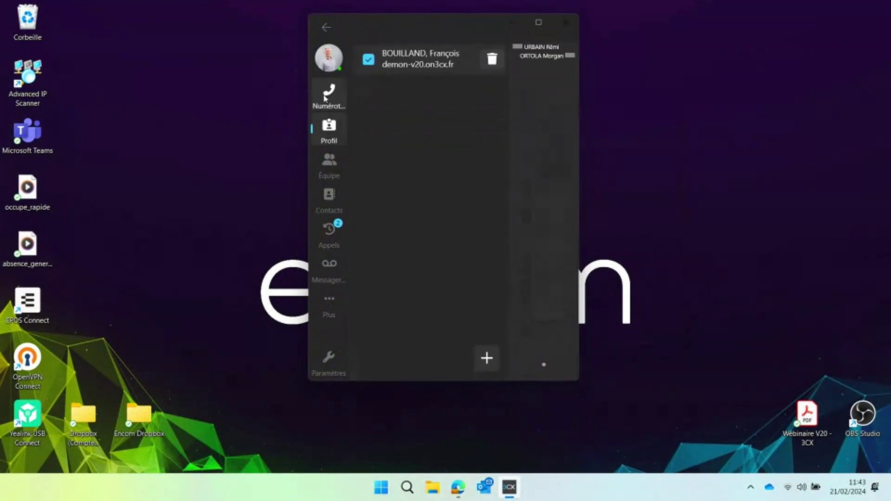
click(335, 177)
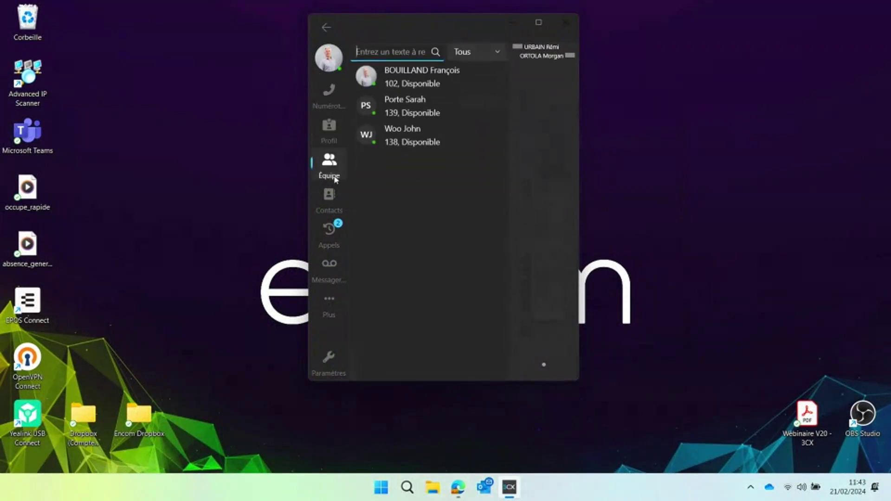
click(500, 51)
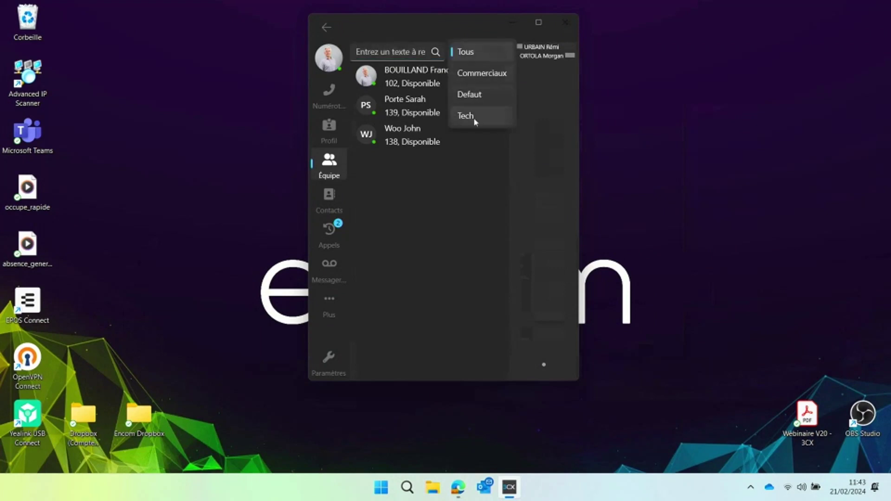
click(474, 121)
click(503, 51)
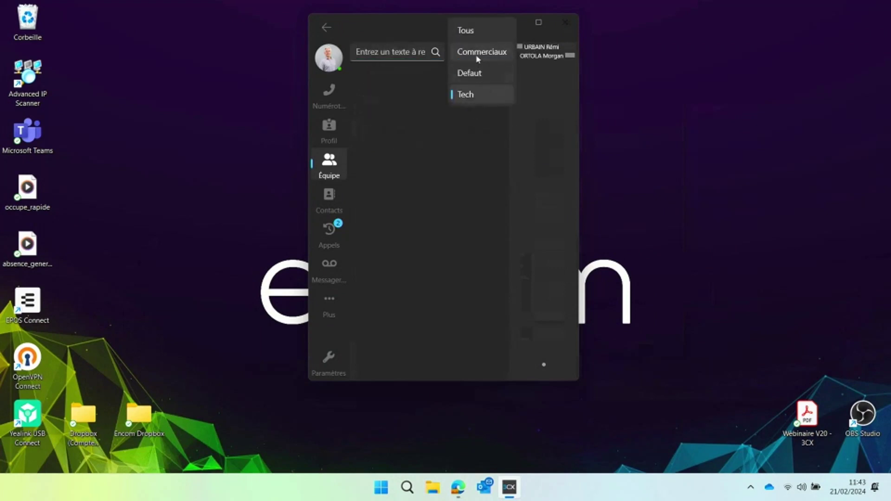
click(478, 52)
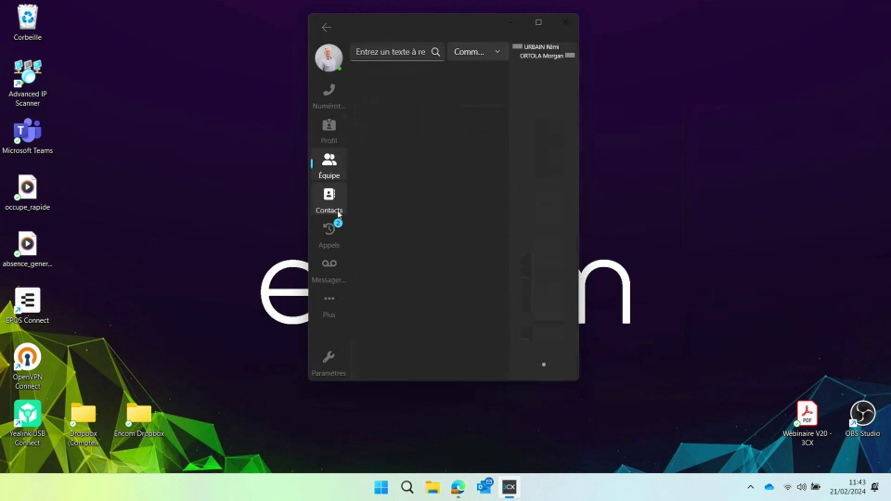
- Check where the softphone's Chat option leads in the web client, and minimise the browser again
click(335, 305)
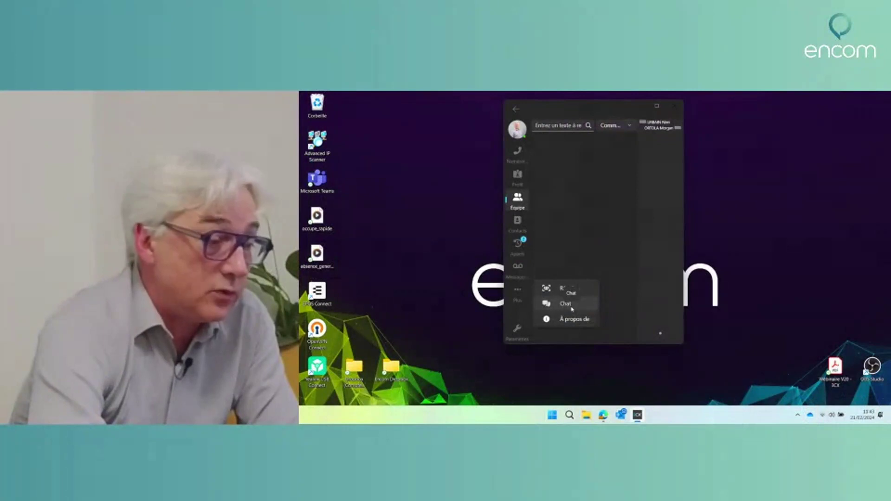
click(572, 310)
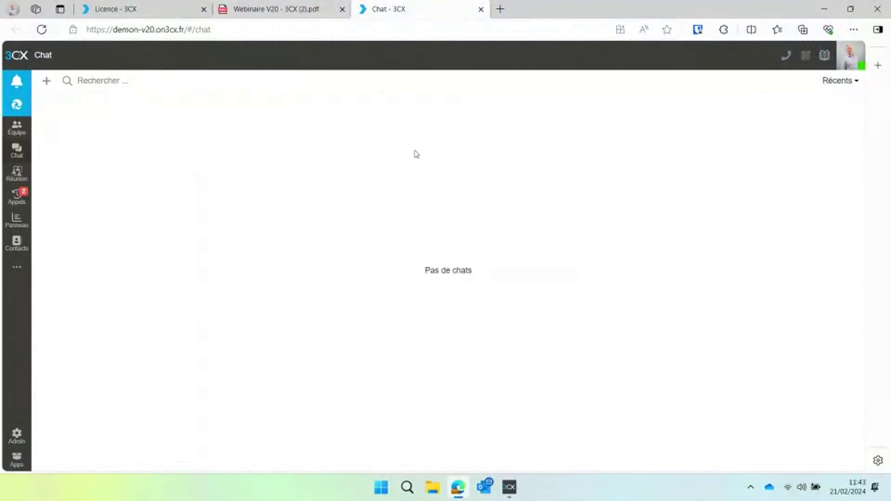
click(824, 9)
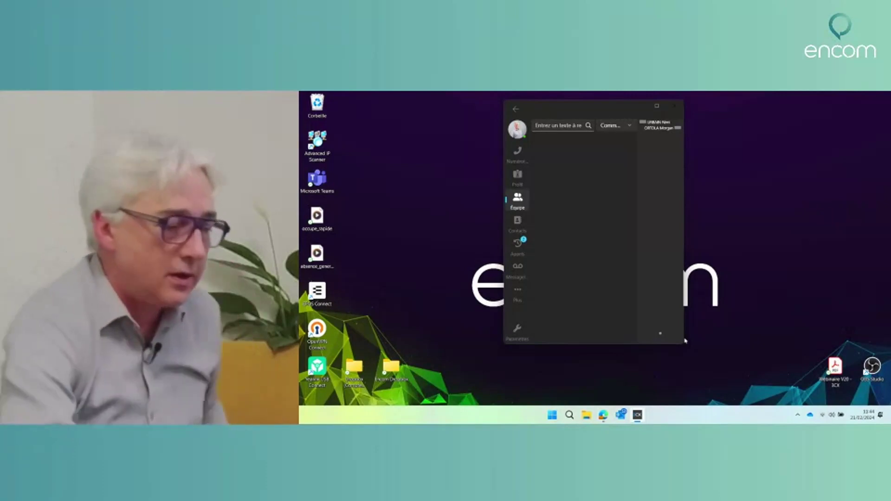
- Return the softphone to its dial pad, answer the incoming call and hang up
click(518, 153)
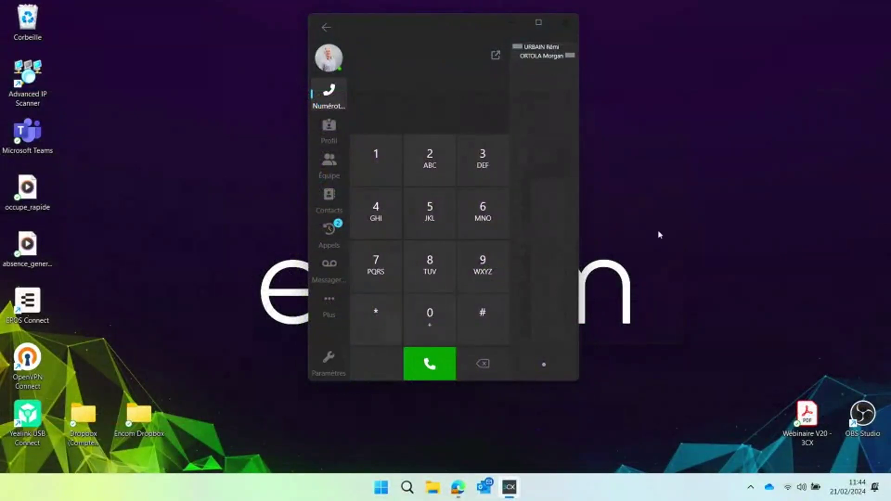
drag(399, 32, 459, 42)
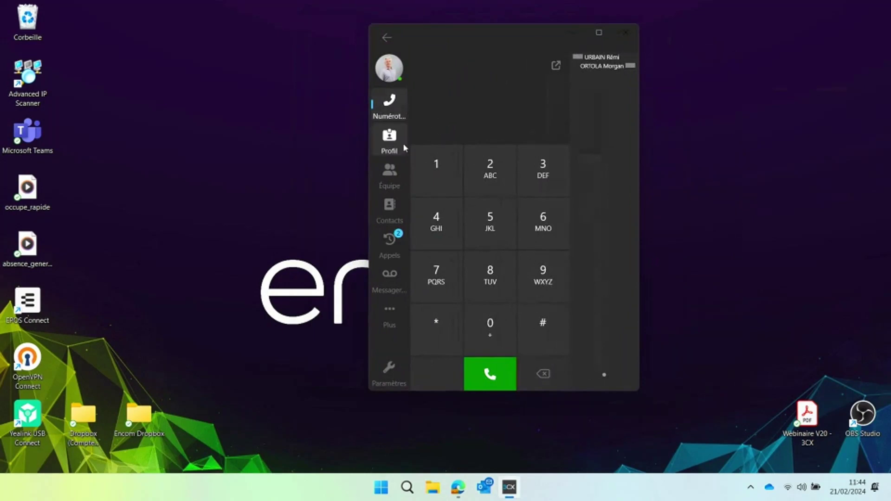
click(391, 72)
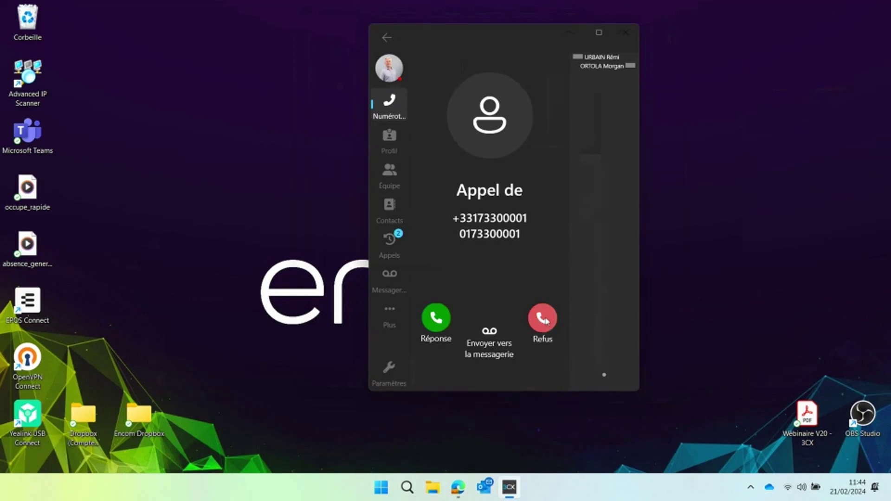
click(436, 320)
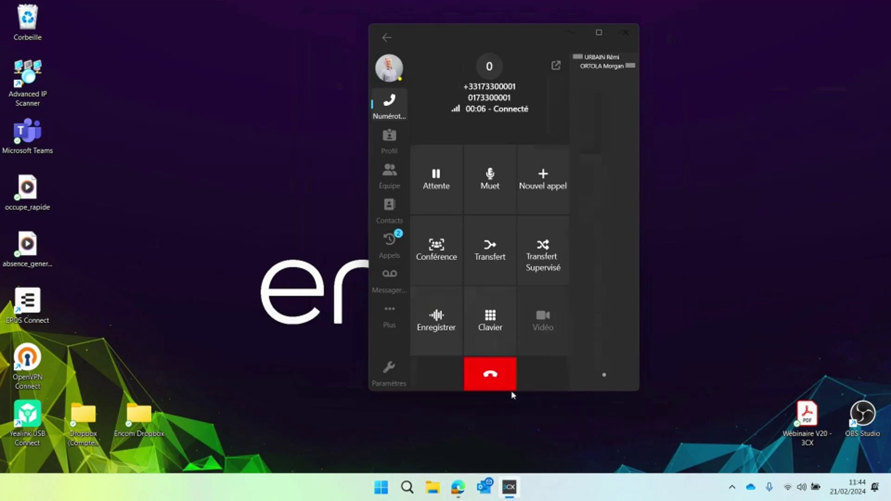
click(498, 389)
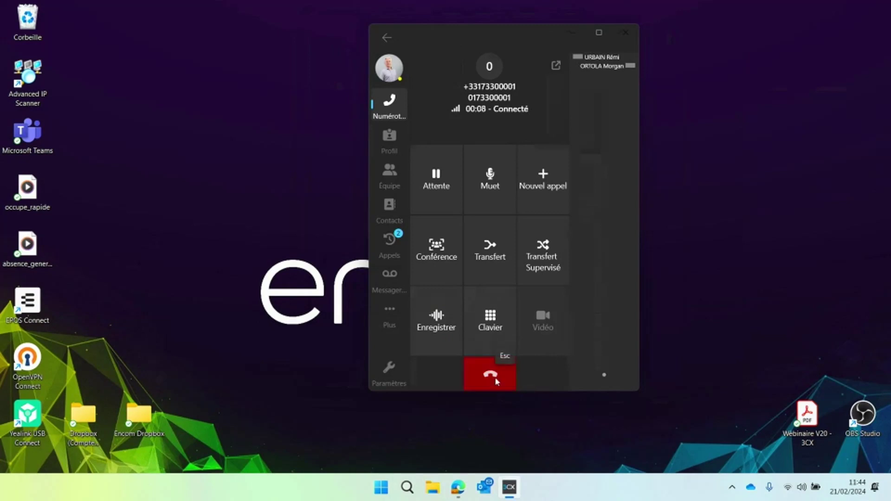
- Turn off Do Not Disturb for Windows notifications and close the notification centre
click(877, 488)
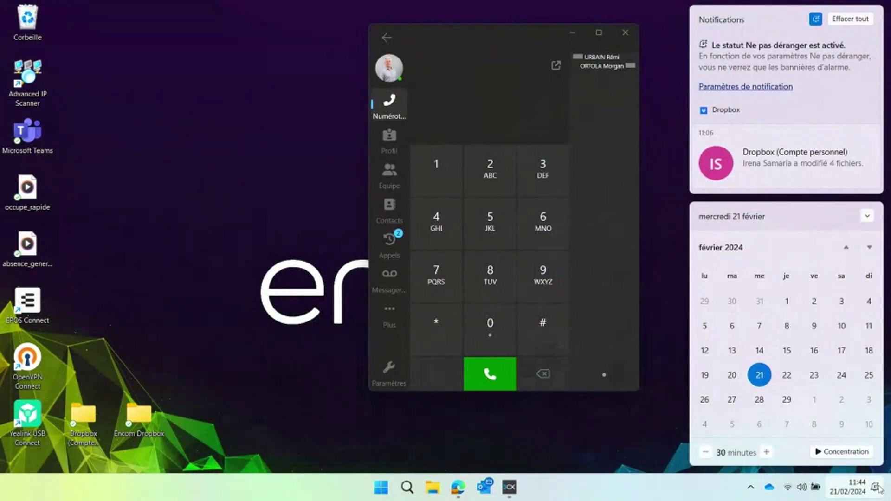
click(877, 488)
click(877, 488)
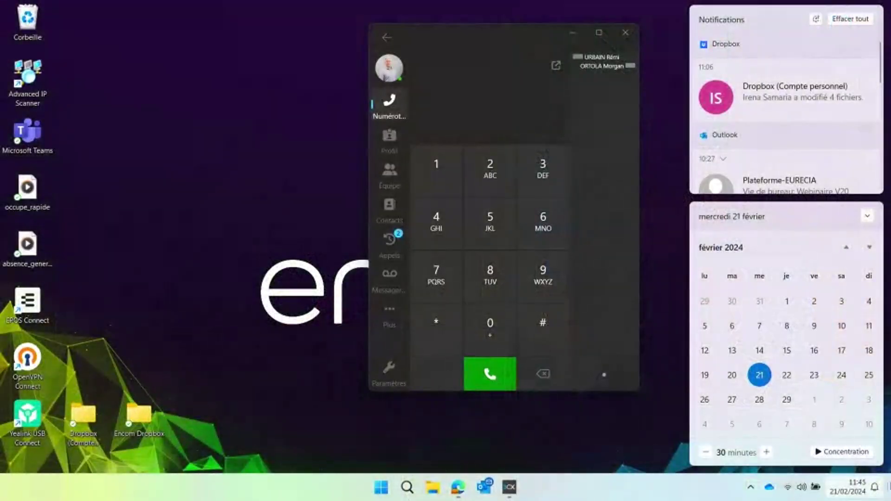
click(879, 488)
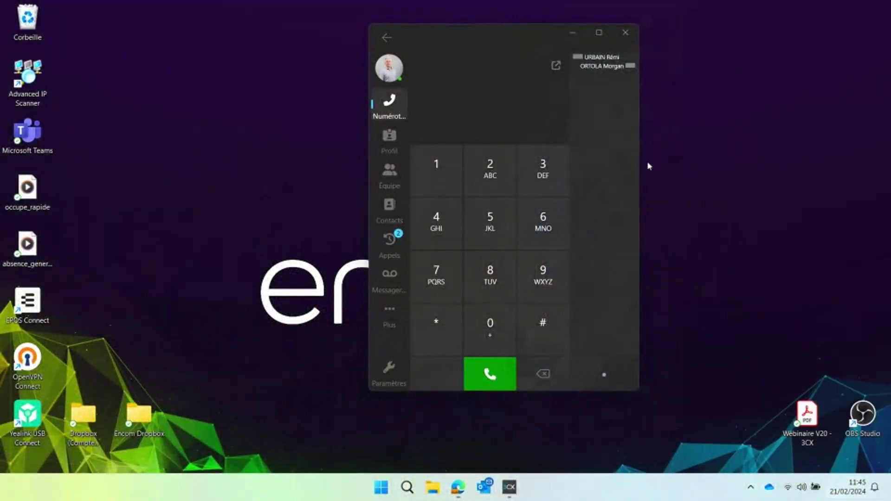
- Minimise the softphone, switch to the browser, and answer the incoming call directly from its desktop notification
click(573, 34)
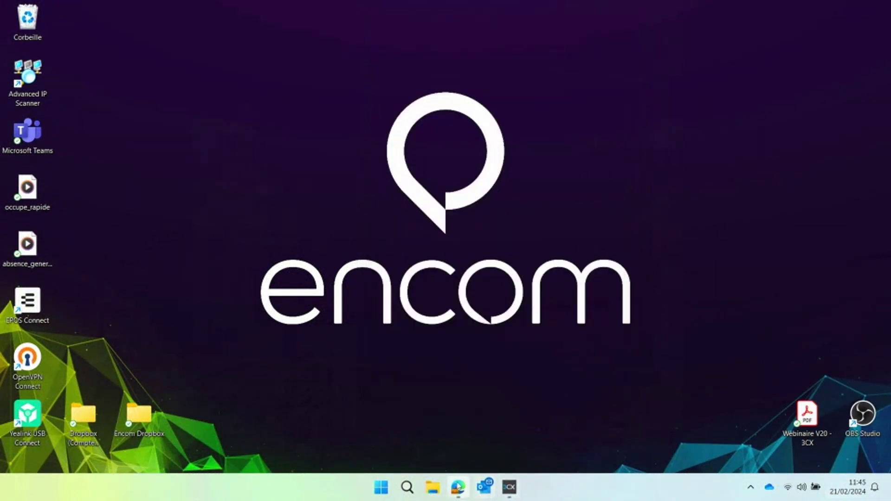
click(459, 488)
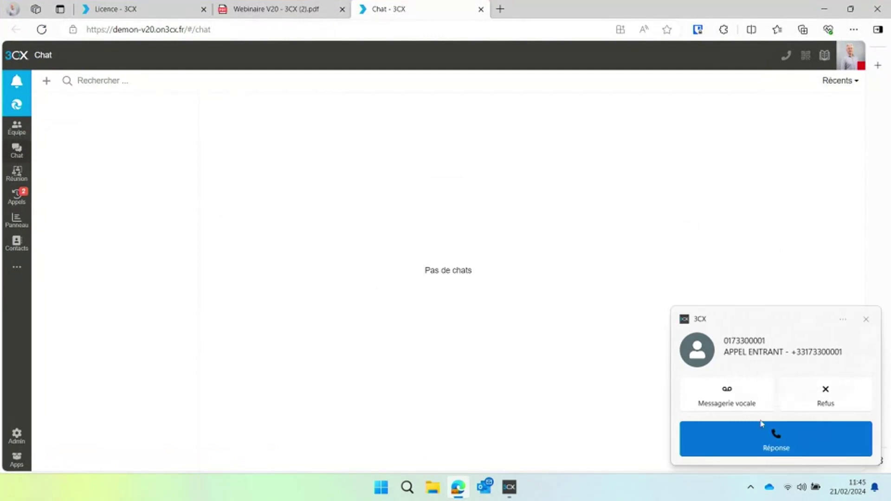
click(798, 447)
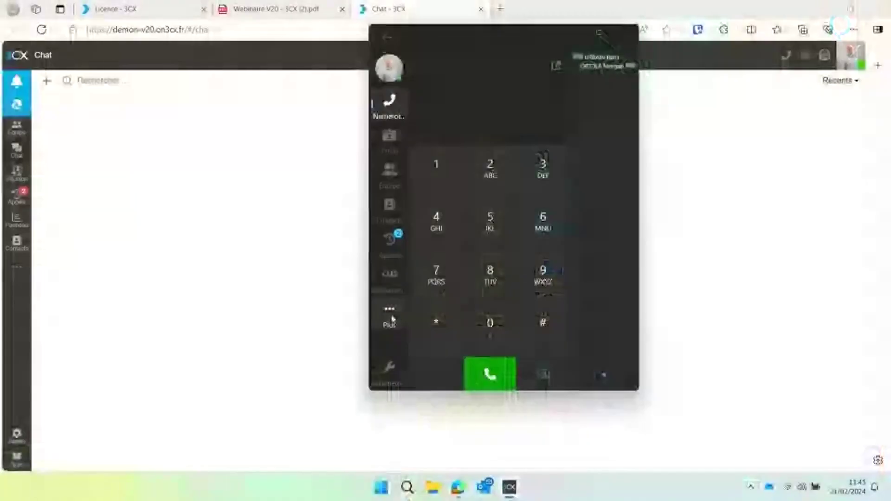
- Open the web client's chat from the softphone and start a conversation with the team member at extension 139
click(403, 313)
click(453, 331)
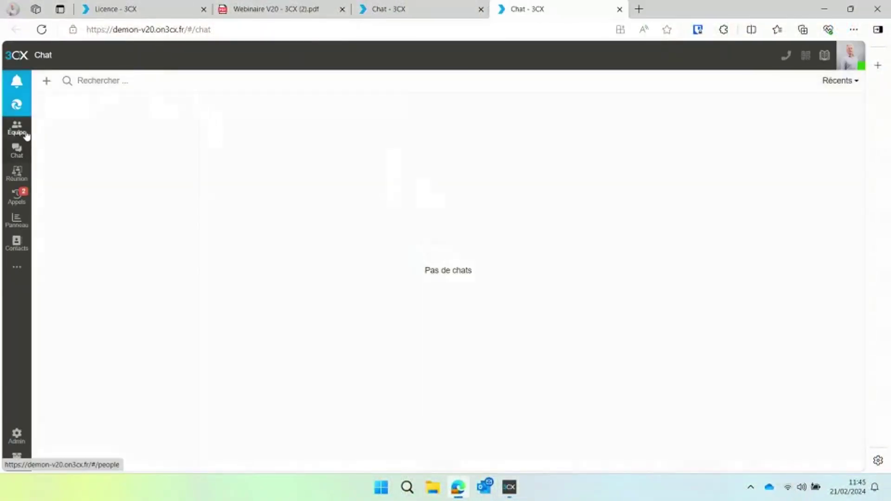
click(25, 132)
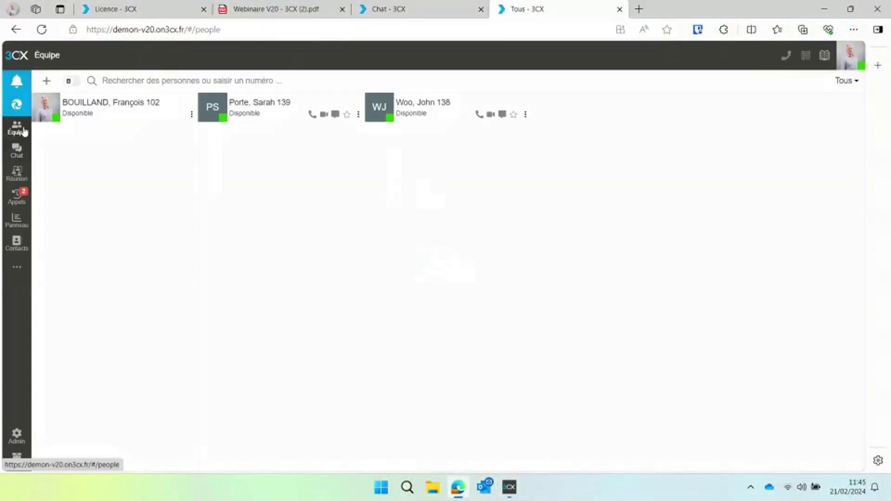
click(335, 114)
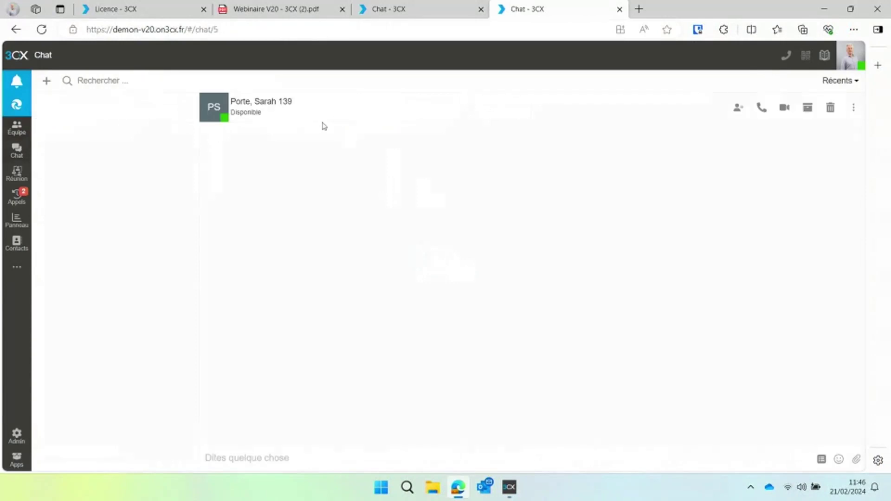